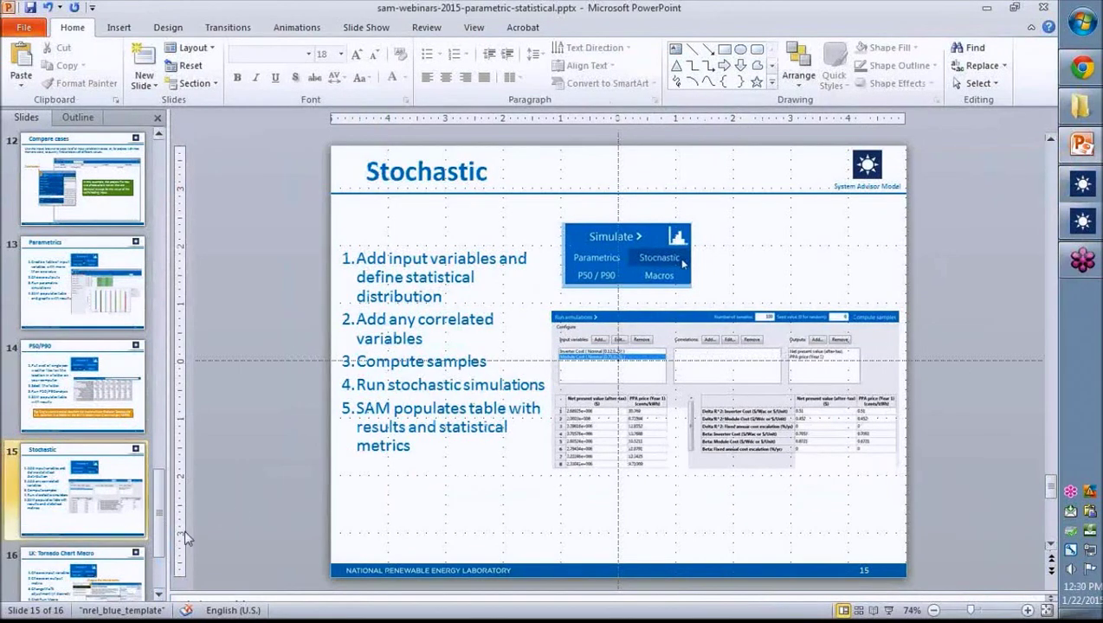
# - Switch from the PowerPoint Stochastic slide to the SAM project showing the P50/P90 results
pyautogui.click(1082, 184)
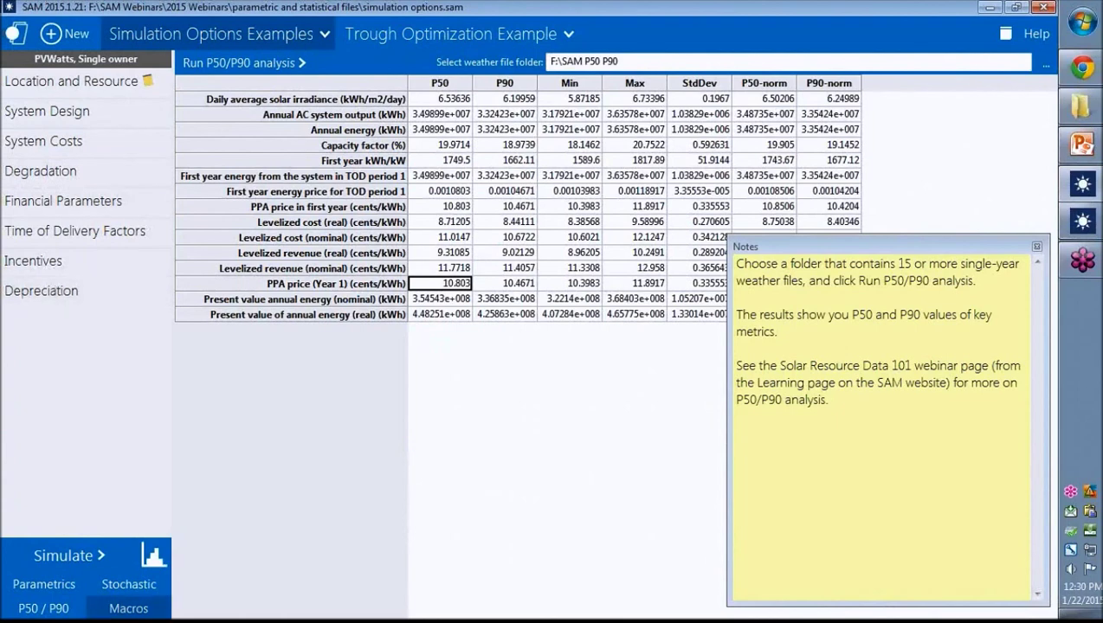
# - Open SAM's Stochastic page with inverter and module cost inputs and NPV and PPA price outputs
pyautogui.click(130, 587)
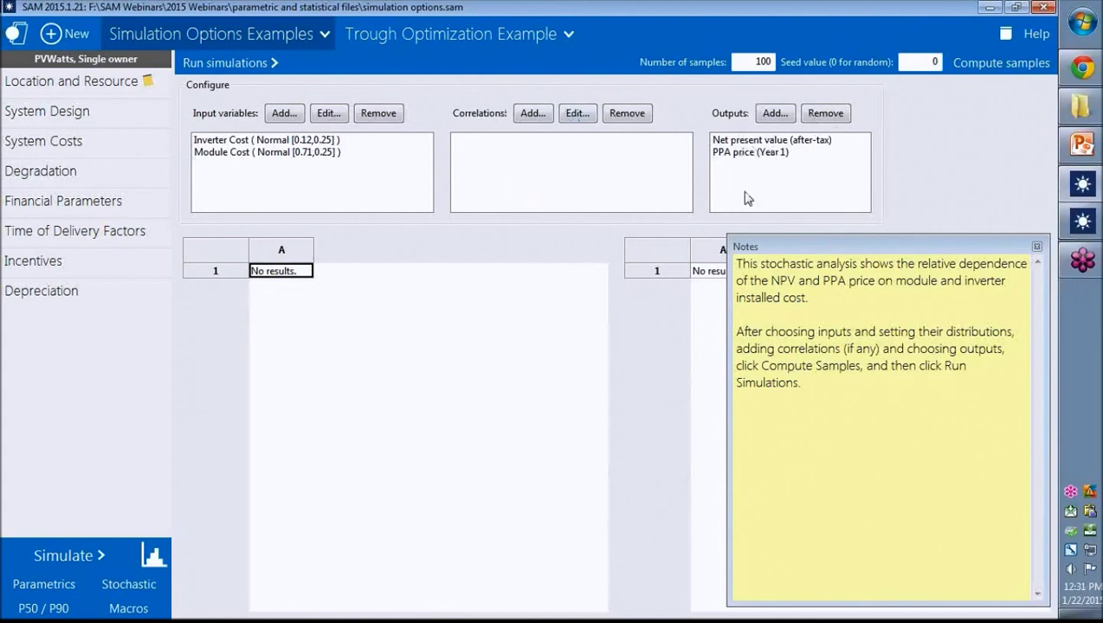
pyautogui.click(290, 119)
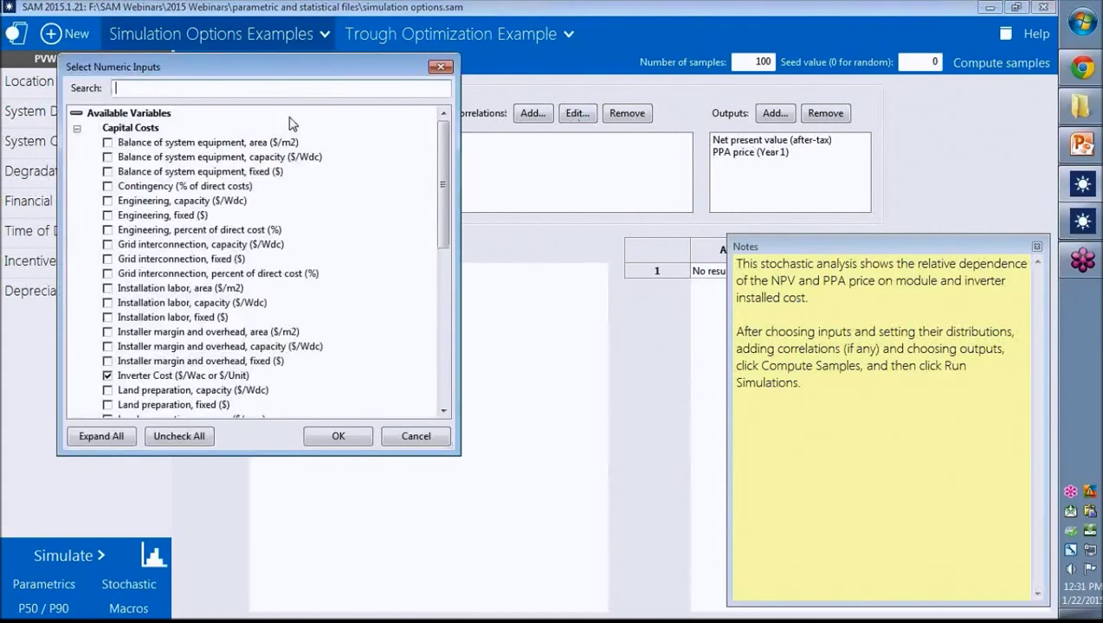
pyautogui.moveTo(275, 73); pyautogui.dragTo(431, 190)
pyautogui.moveTo(599, 326); pyautogui.dragTo(599, 410)
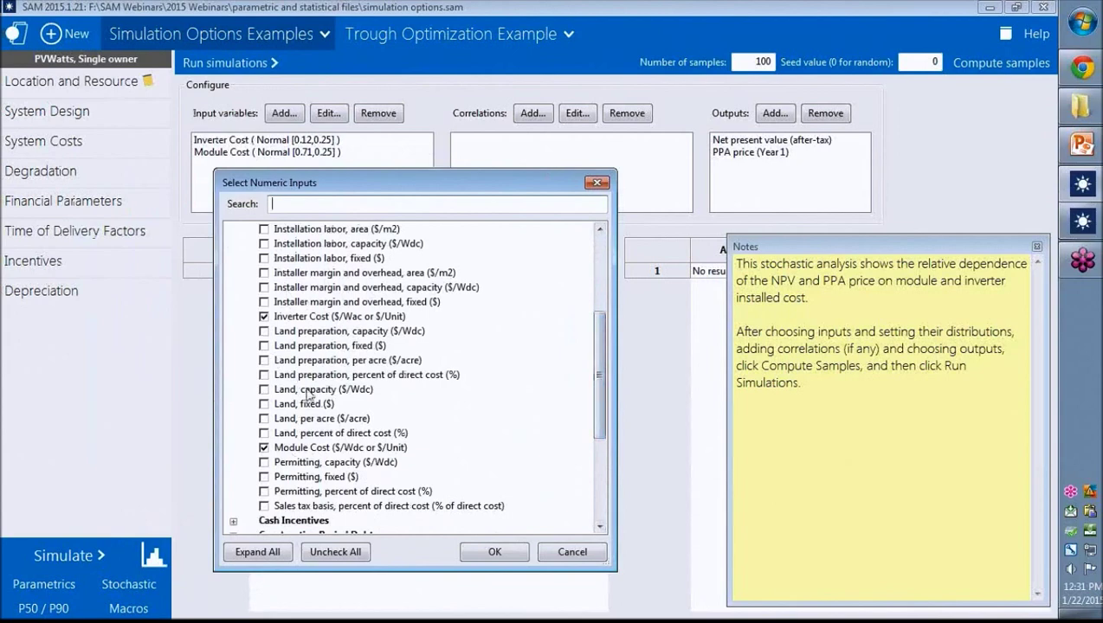
pyautogui.click(304, 203)
pyautogui.write('cost')
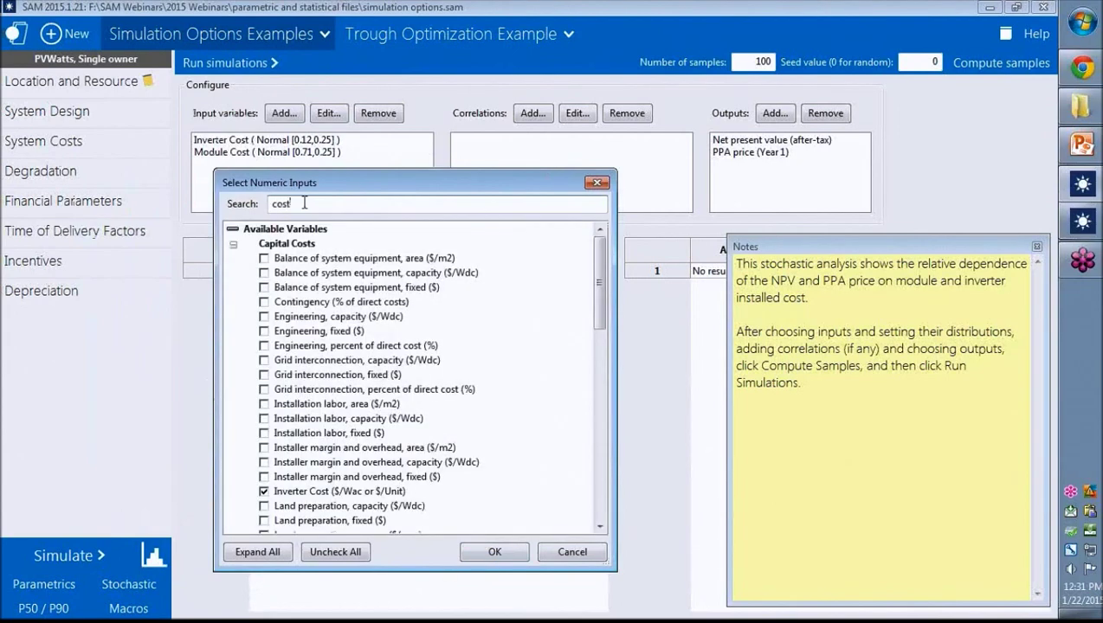
pyautogui.press('BackSpace')
pyautogui.press('BackSpace')
pyautogui.press('BackSpace')
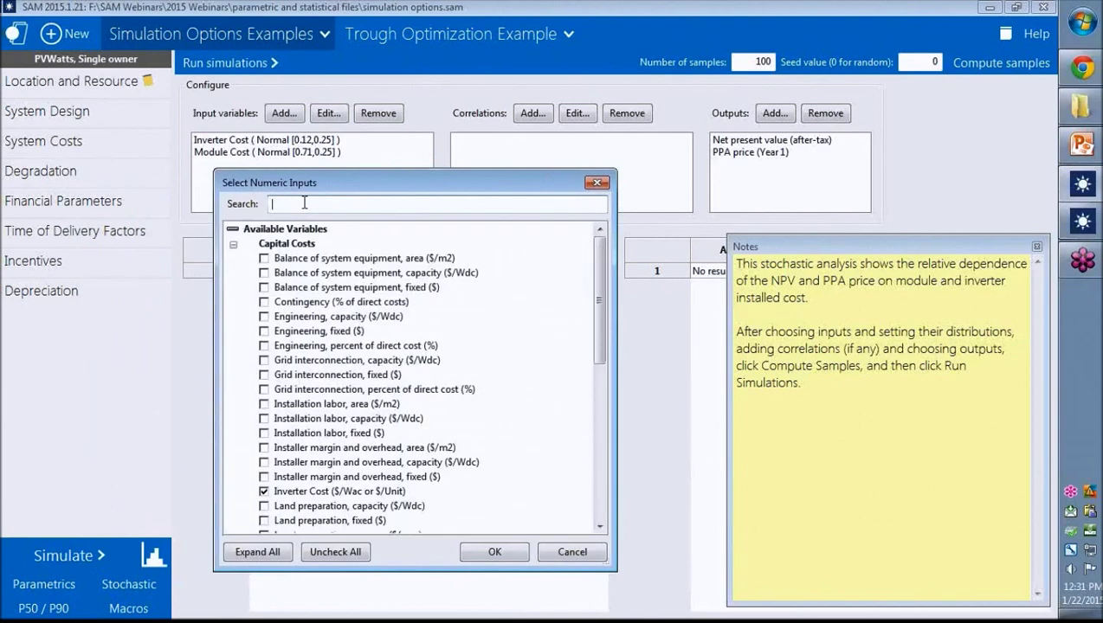
pyautogui.click(579, 554)
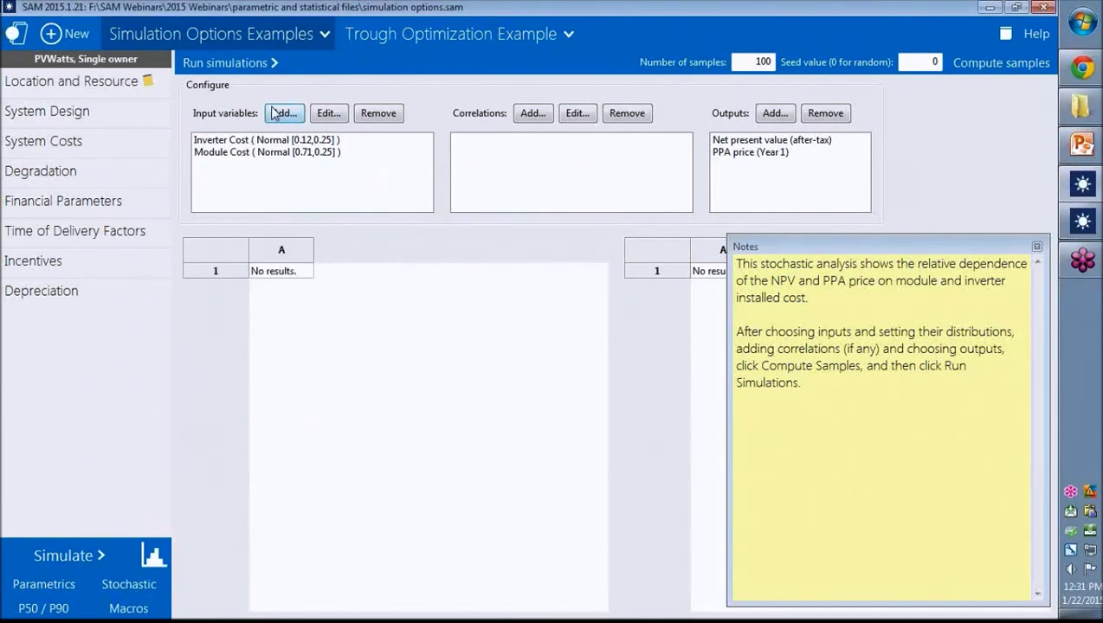
pyautogui.click(286, 142)
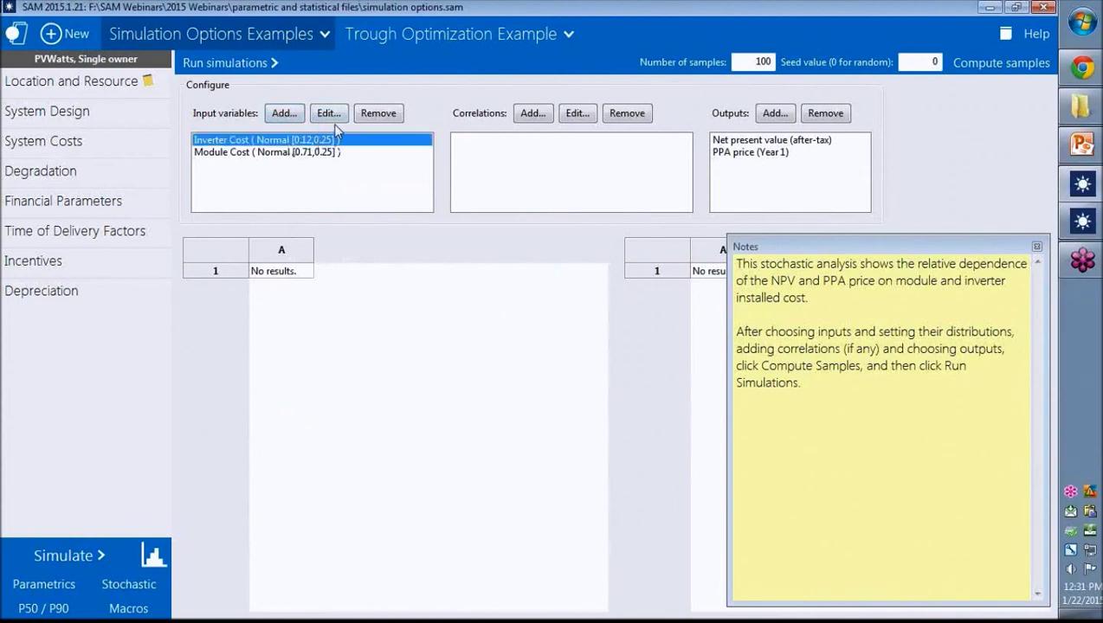
pyautogui.click(329, 114)
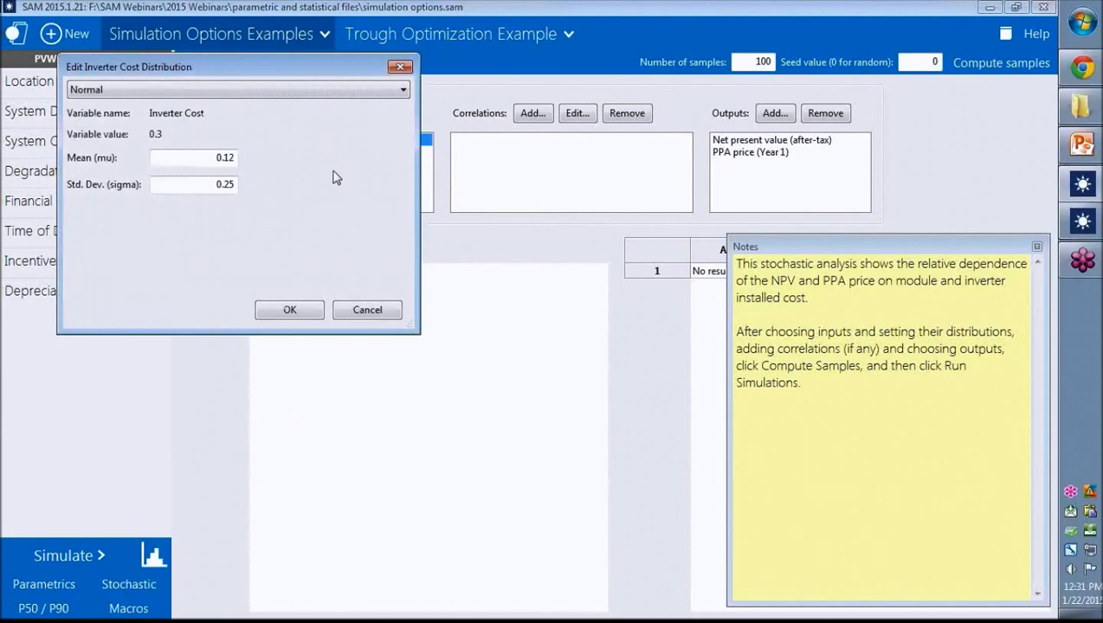
pyautogui.click(295, 92)
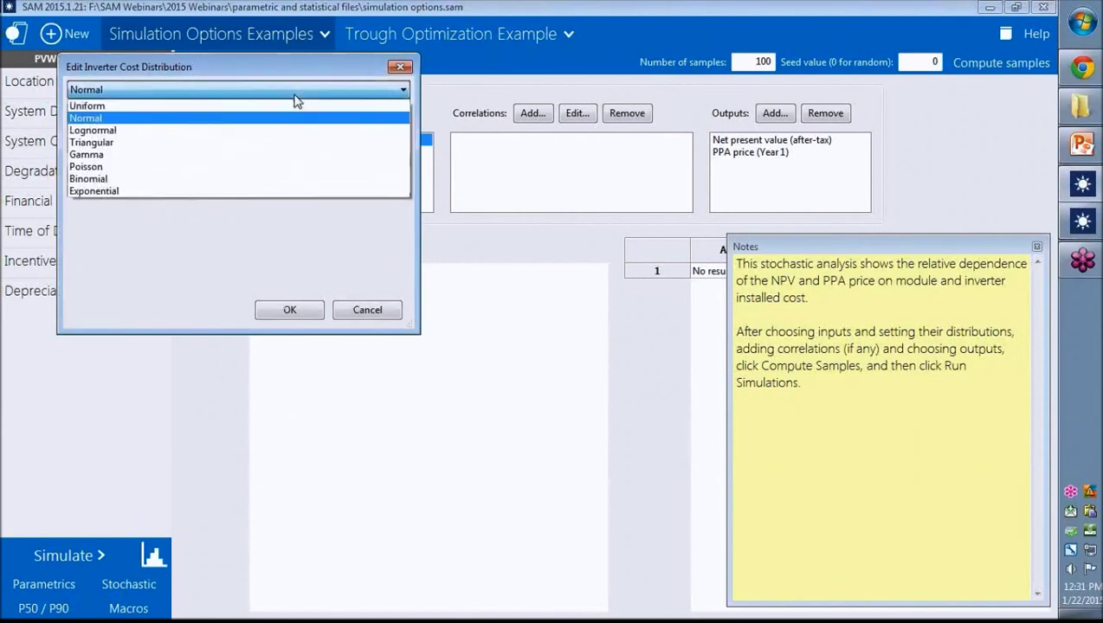
pyautogui.click(297, 93)
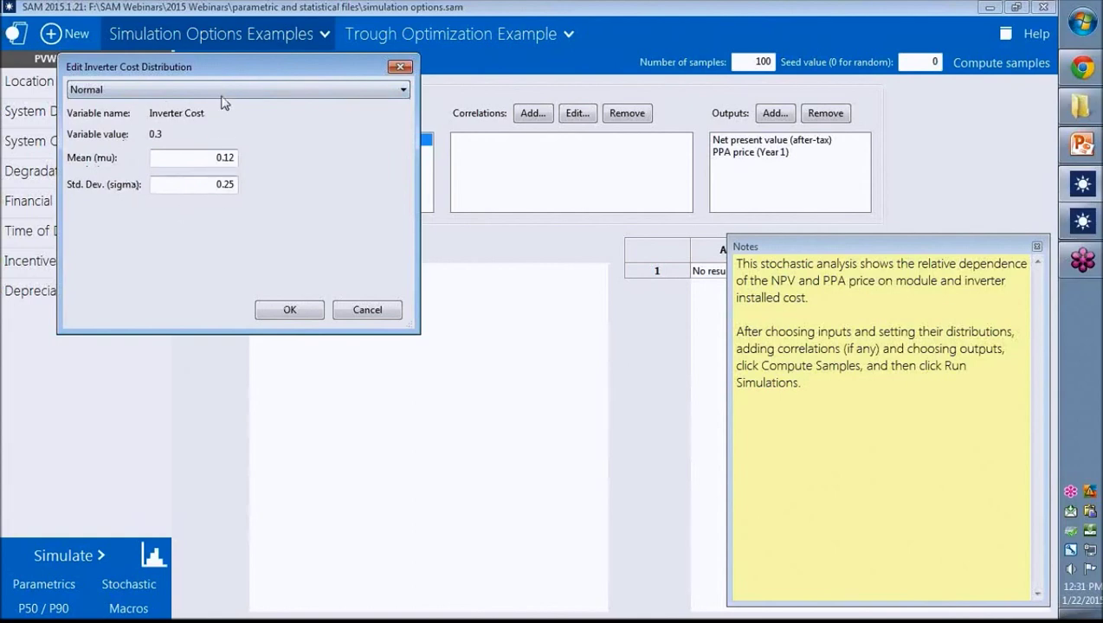
pyautogui.click(288, 316)
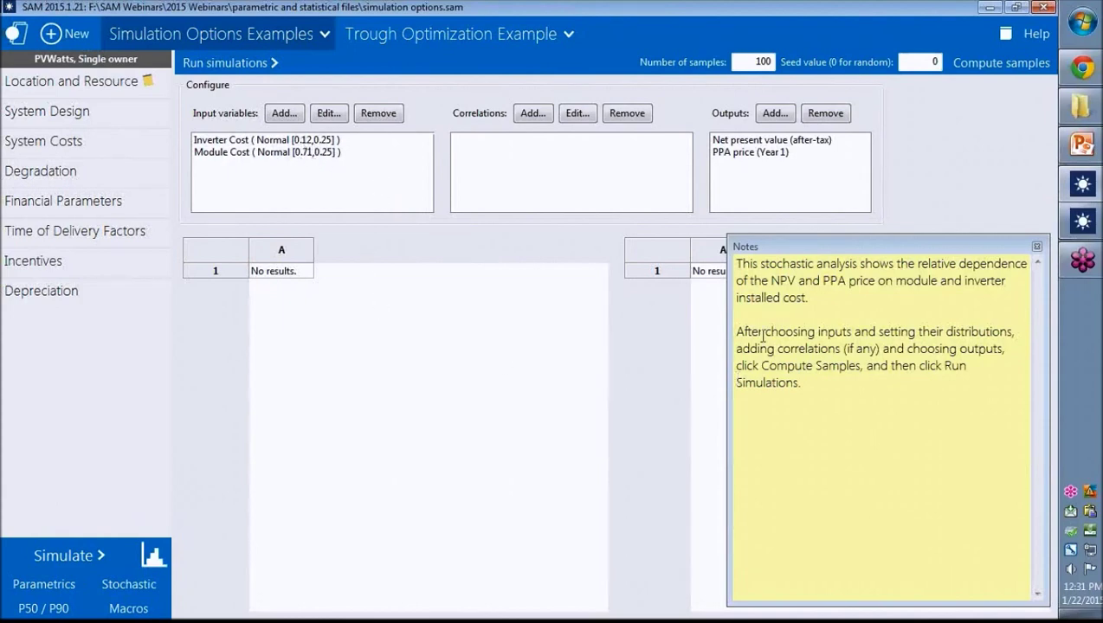
# - Compute 100 samples each of Inverter Cost and Module Cost, review them, and close the sample table
pyautogui.click(775, 114)
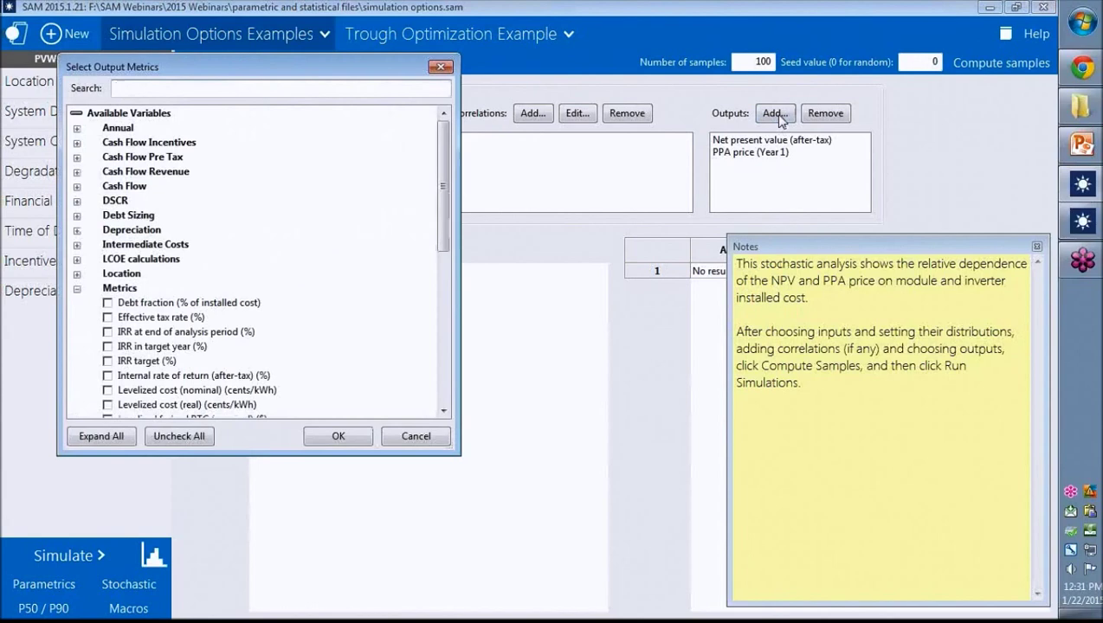
pyautogui.click(428, 441)
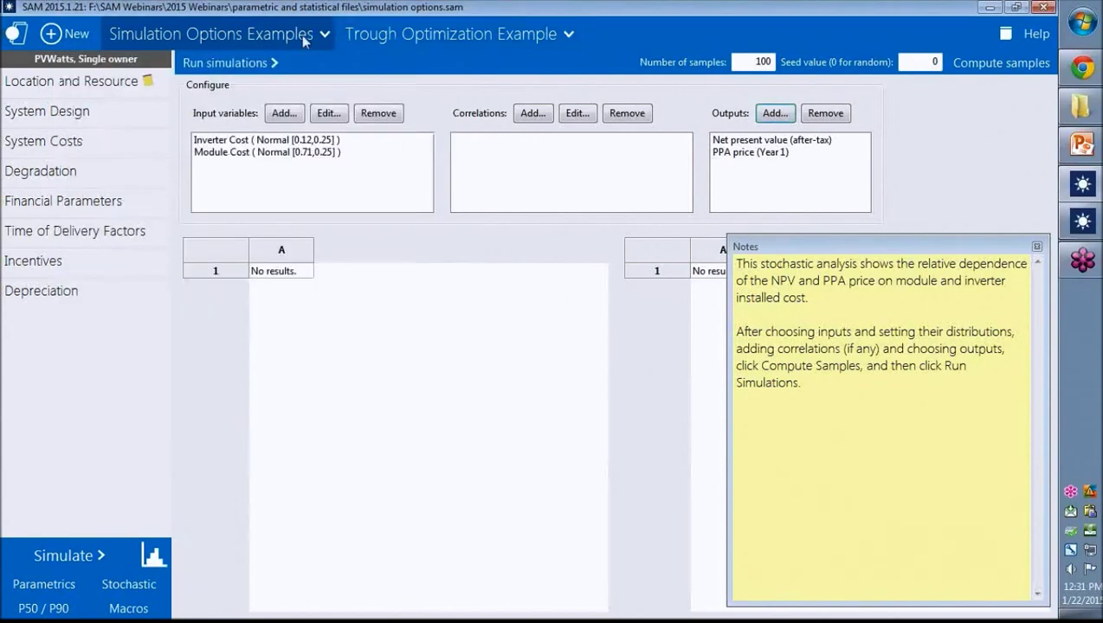
pyautogui.click(1001, 66)
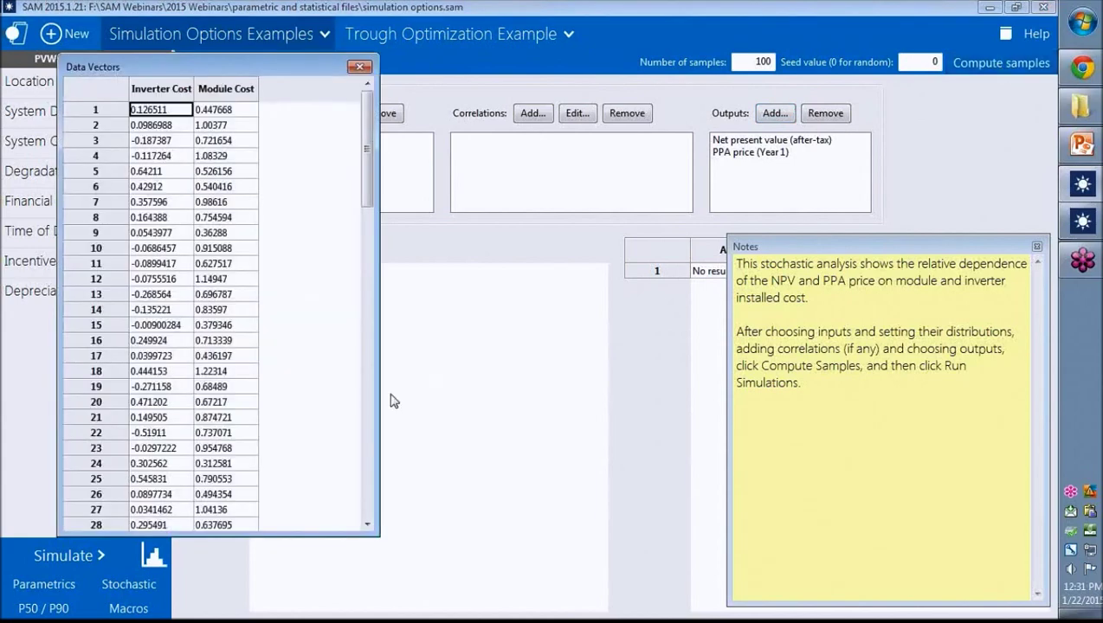
pyautogui.moveTo(313, 537); pyautogui.dragTo(307, 597)
pyautogui.moveTo(189, 70); pyautogui.dragTo(541, 104)
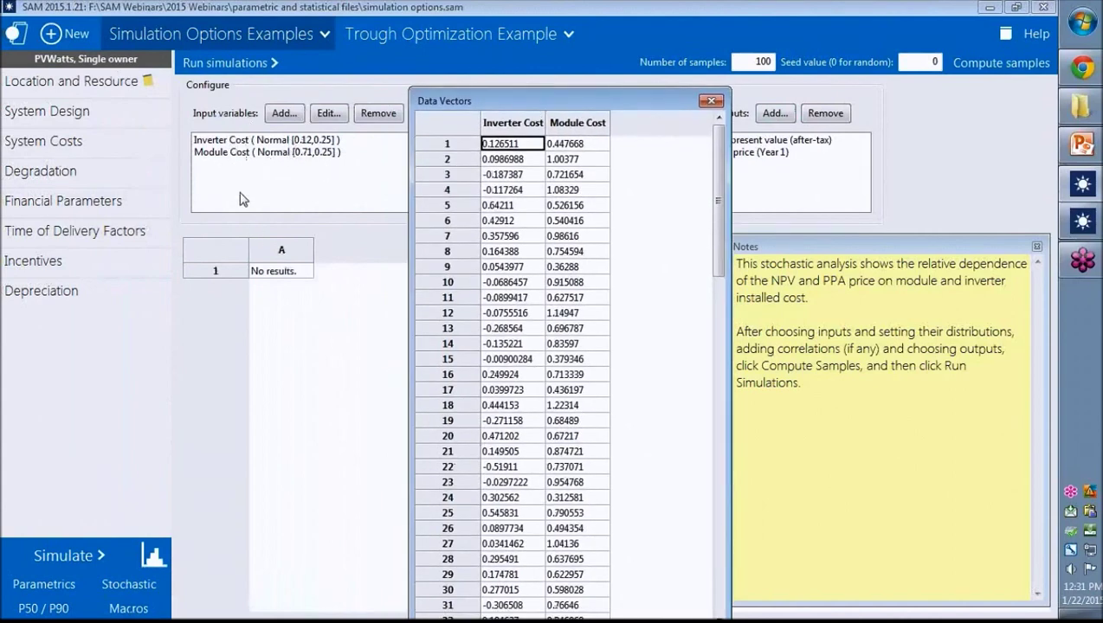
pyautogui.click(710, 101)
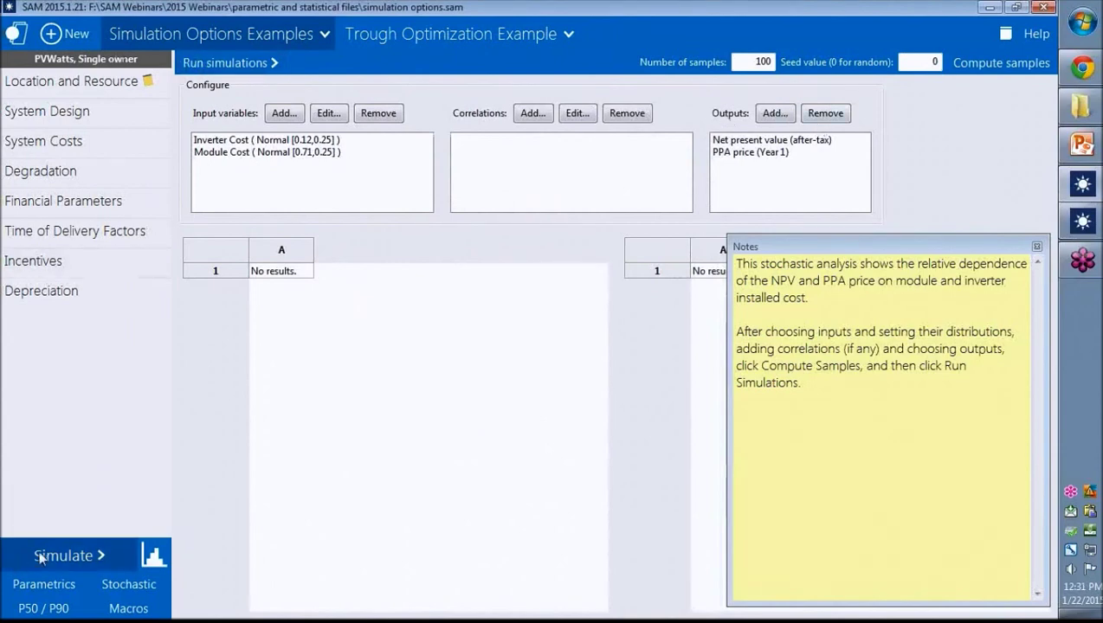
# - Run the stochastic simulations and dismiss the Notes window covering the results
pyautogui.click(256, 66)
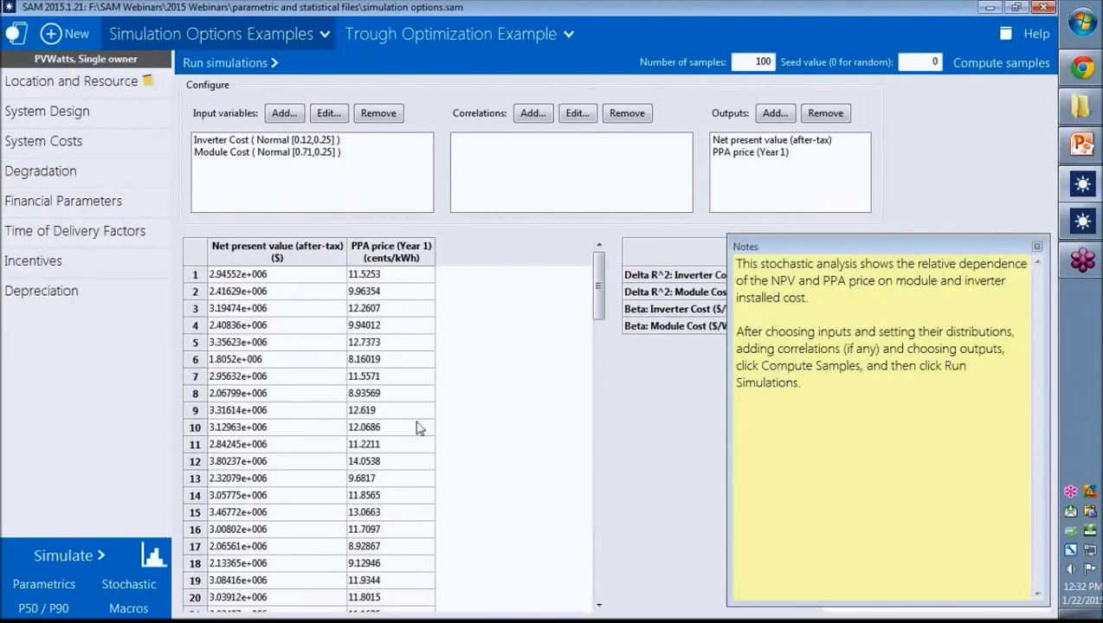
pyautogui.moveTo(827, 247); pyautogui.dragTo(505, 93)
pyautogui.click(713, 90)
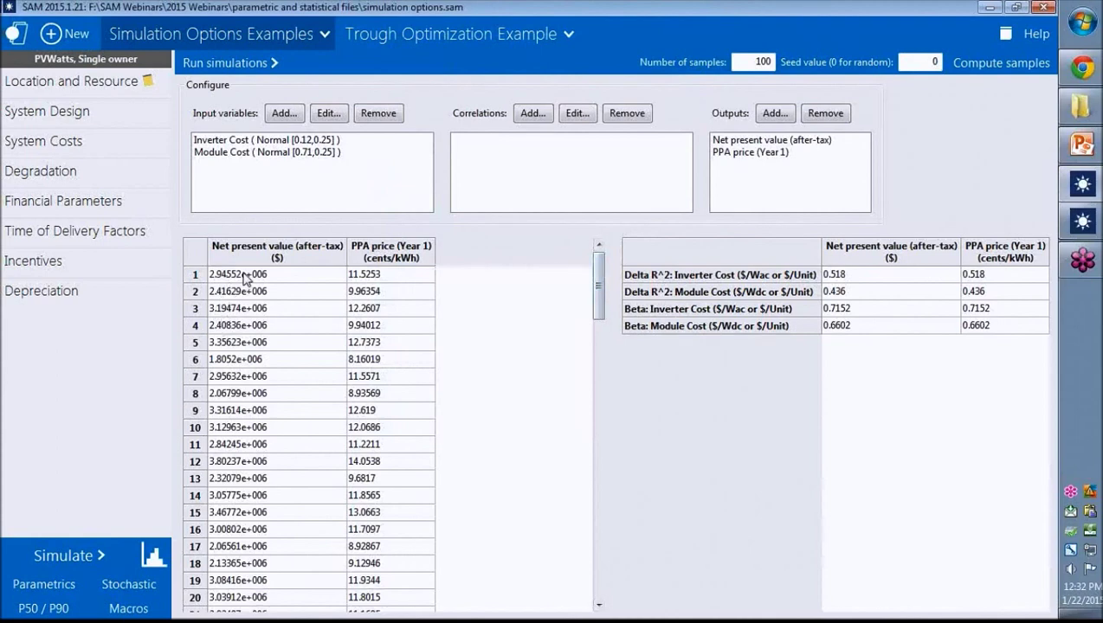
# - Recompute the inverter and module cost samples, review the sampled values, then close them
pyautogui.click(998, 65)
pyautogui.moveTo(153, 72); pyautogui.dragTo(686, 87)
pyautogui.click(628, 127)
pyautogui.moveTo(900, 206); pyautogui.dragTo(924, 544)
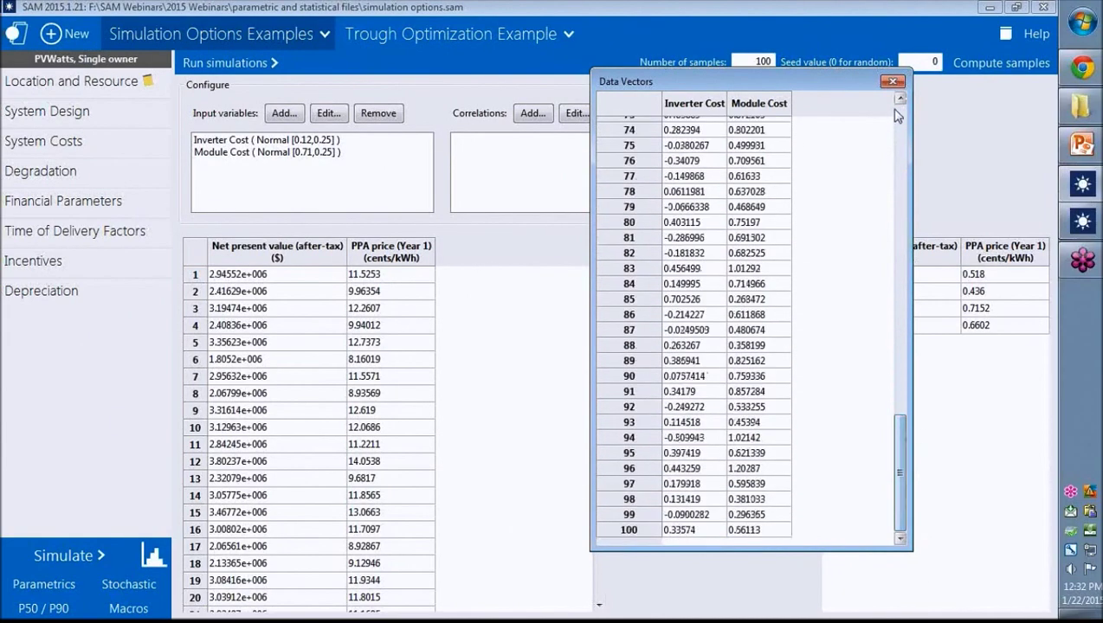
pyautogui.click(891, 81)
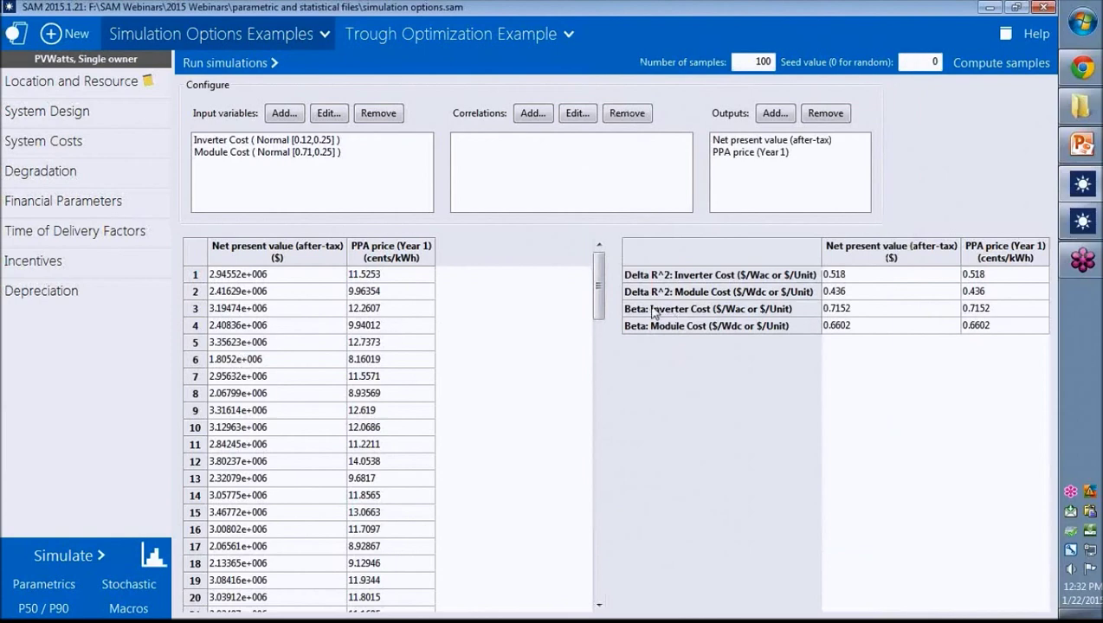
# - Inspect the first NPV value in the results table
pyautogui.click(243, 275)
pyautogui.click(242, 276)
pyautogui.moveTo(592, 292); pyautogui.dragTo(601, 269)
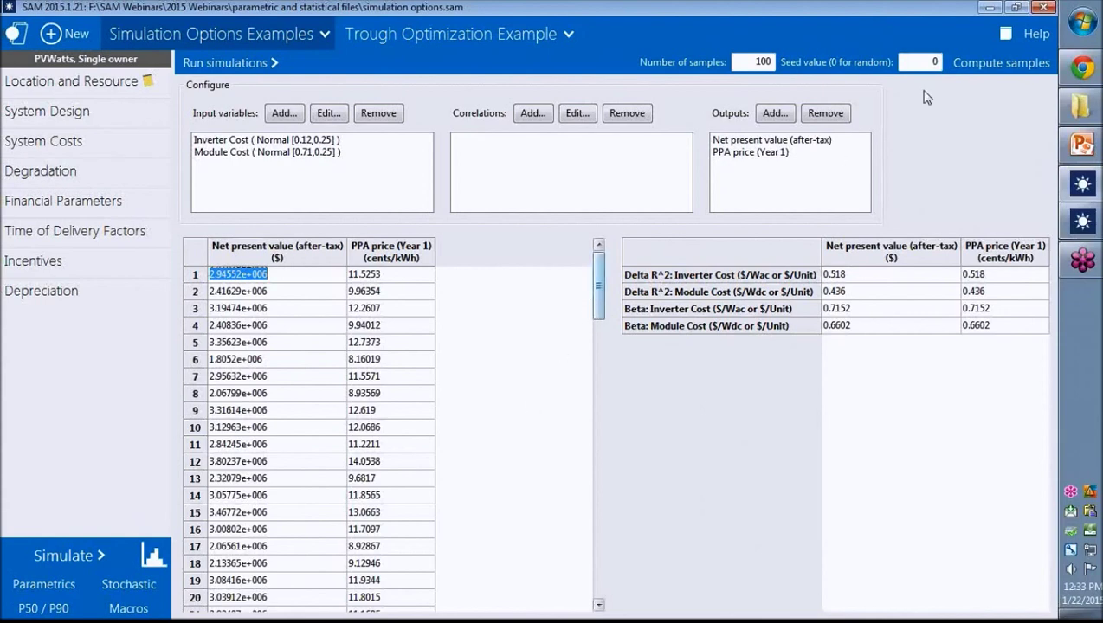
# - Launch Excel 2010 with a blank Book1 and select SAM's Net present value column for pasting
pyautogui.click(1083, 22)
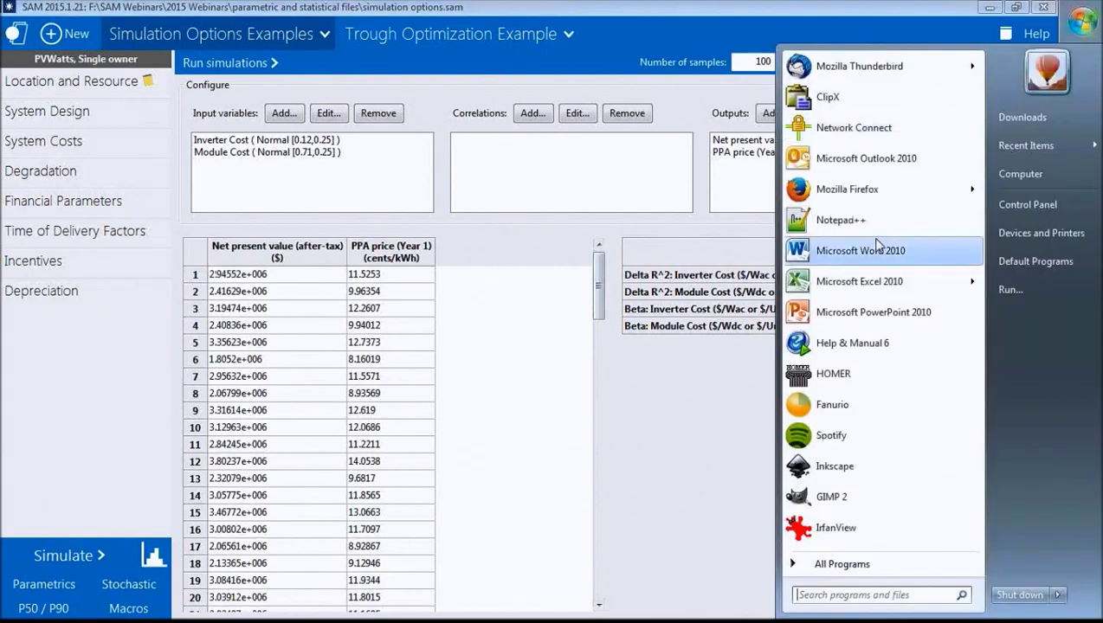
pyautogui.click(860, 281)
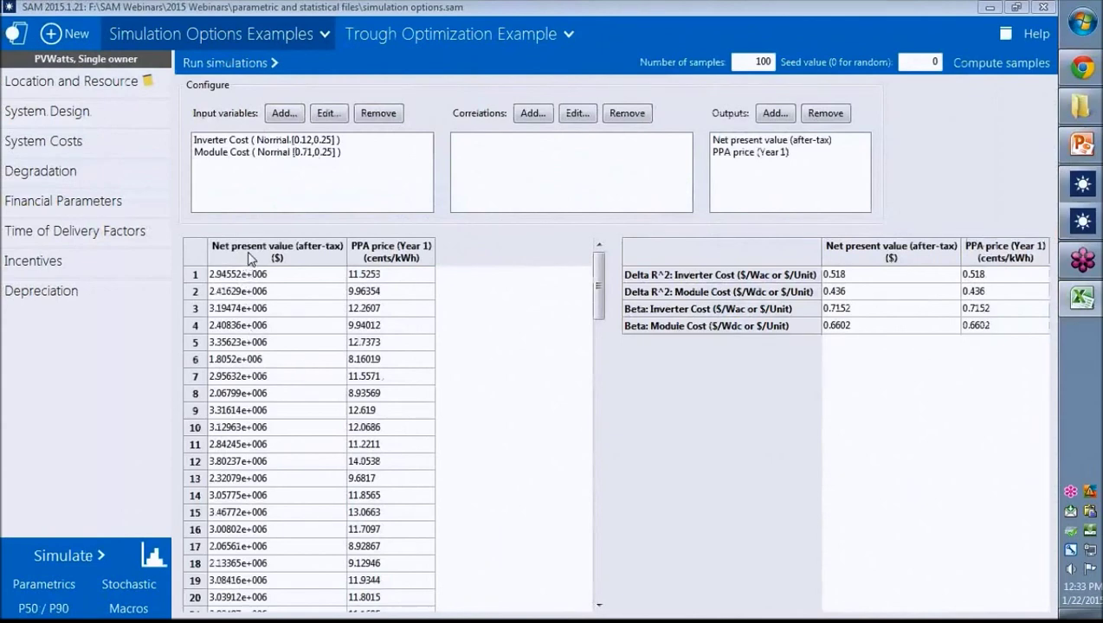
pyautogui.click(250, 257)
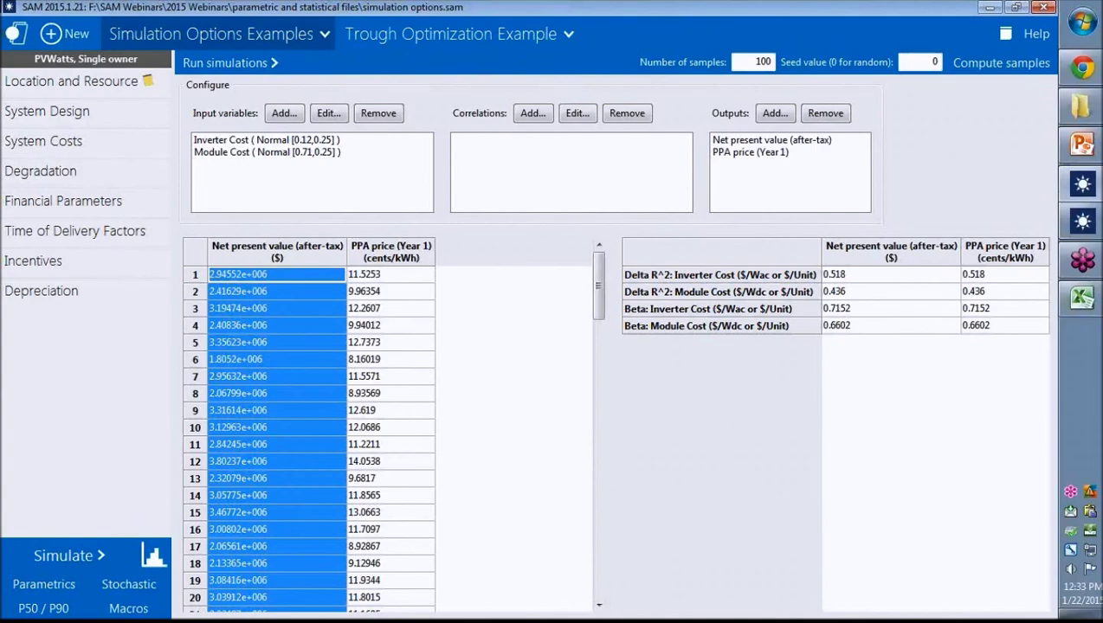
pyautogui.click(1081, 298)
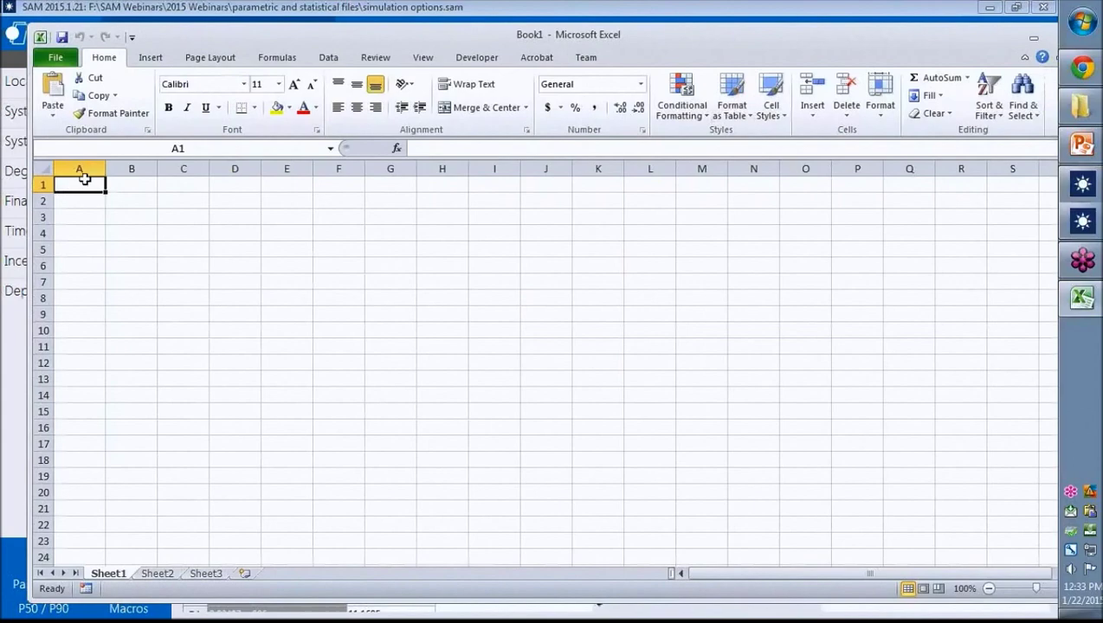
# - Paste the 100 NPV results into column A, then select SAM's PPA price (Year 1) column
pyautogui.hotkey('ctrl', 'v')
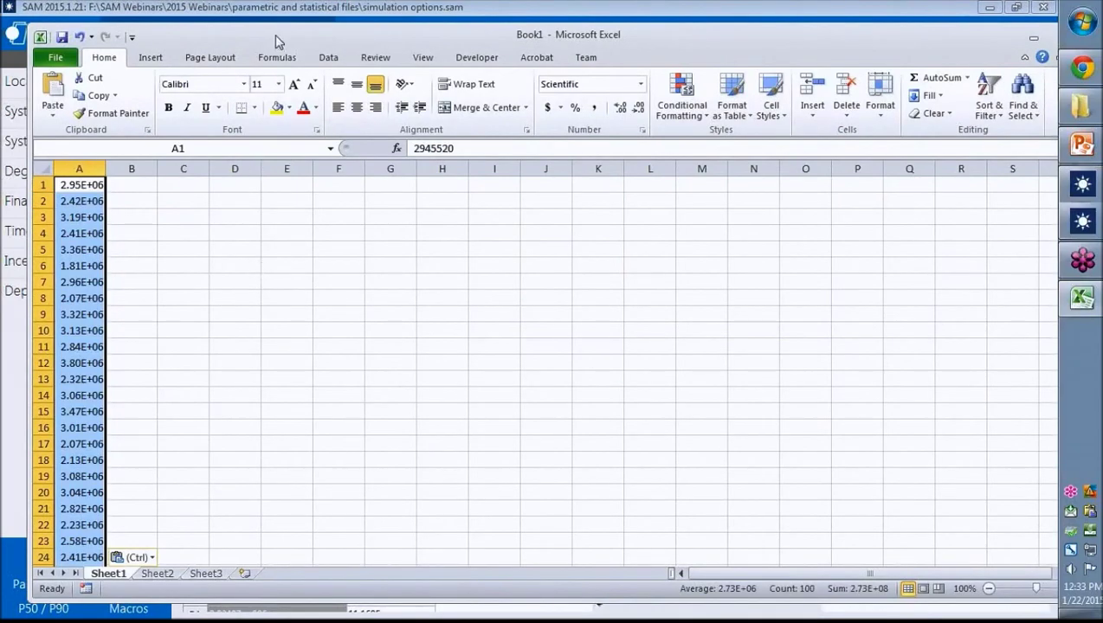
pyautogui.click(278, 8)
pyautogui.click(394, 251)
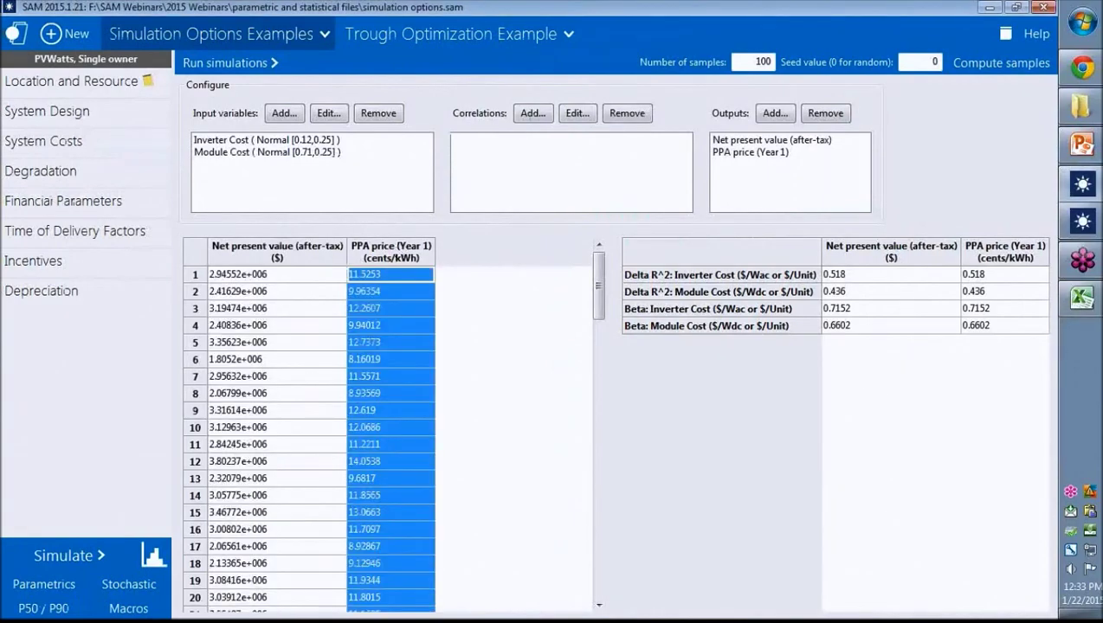
pyautogui.click(1081, 299)
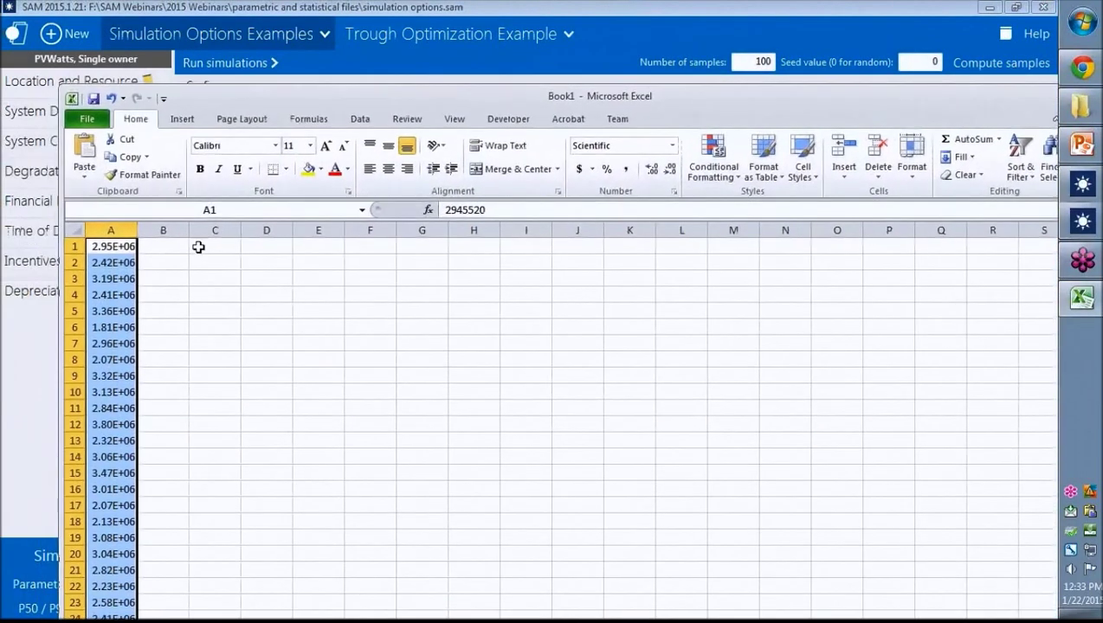